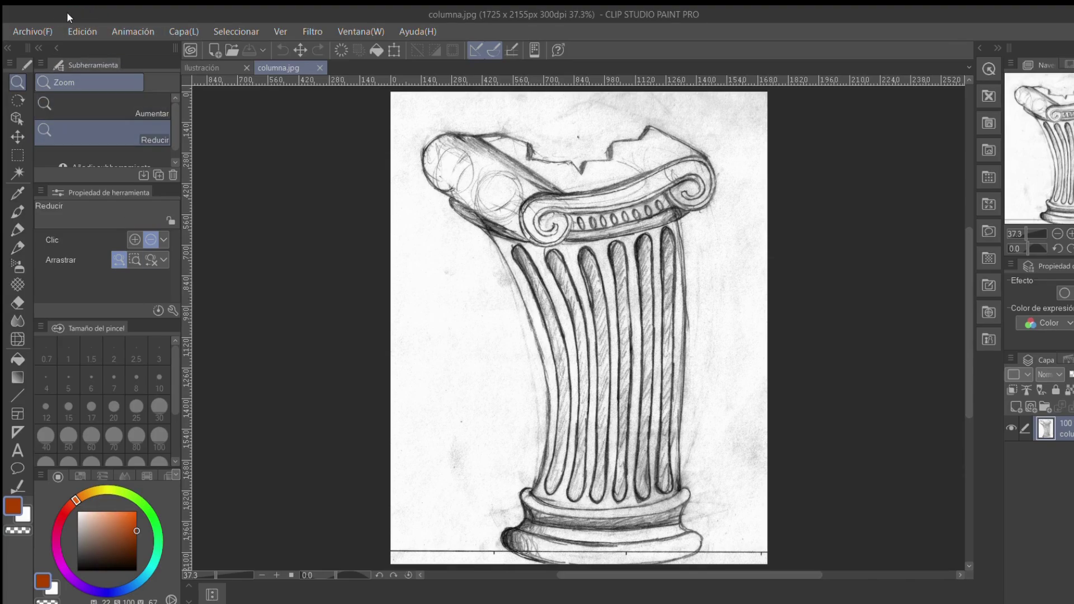
Step: Set the scanned column layer's expression colour to Monochrome and keep only the black pixels, making the white transparent
left_click(73, 30)
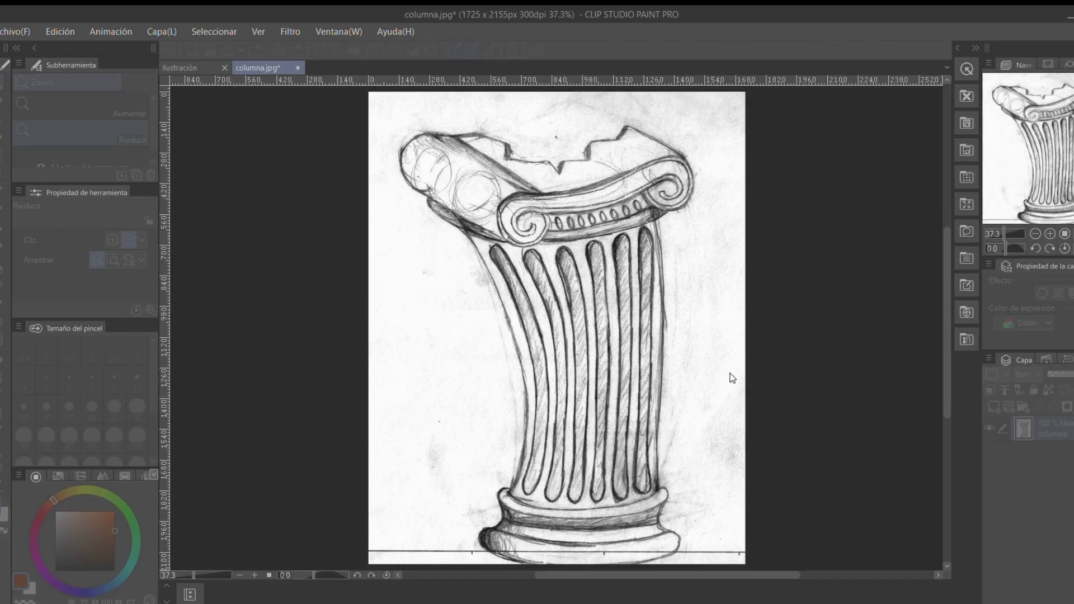
key("ctrl+z")
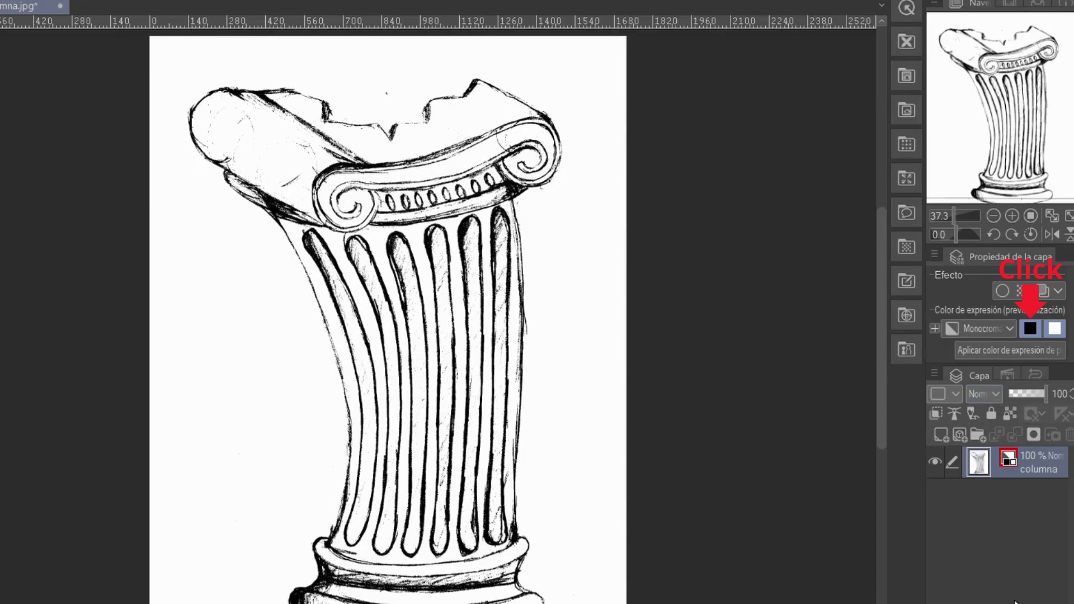
left_click(1029, 323)
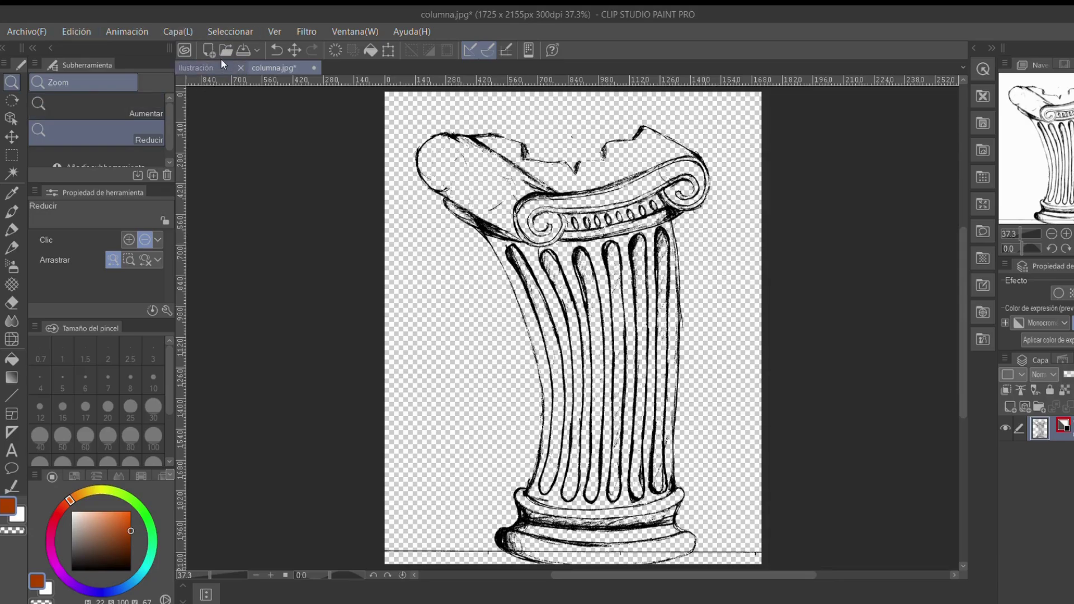
Step: Paste the column drawing into the Ilustración document and scale it up to about the page width
left_click(193, 63)
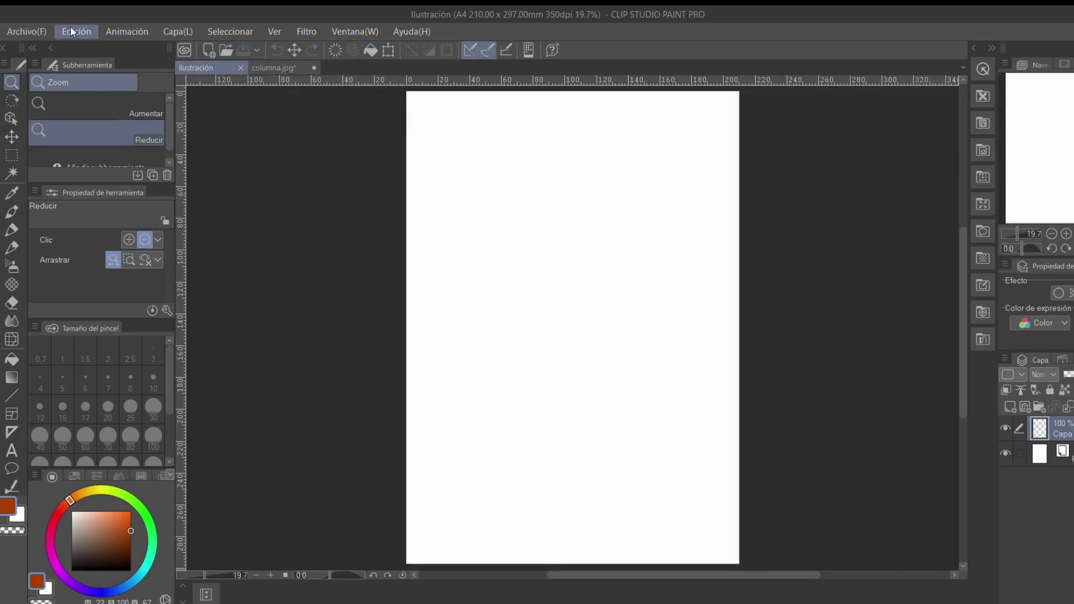
key("ctrl+v")
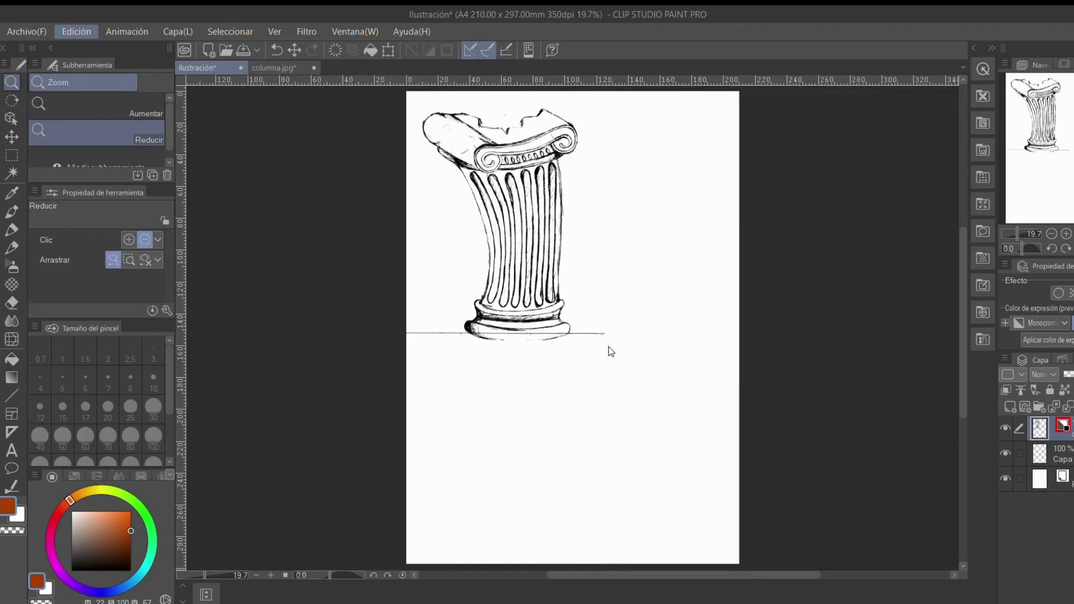
key("ctrl+t")
left_click_drag(604, 337, 751, 521)
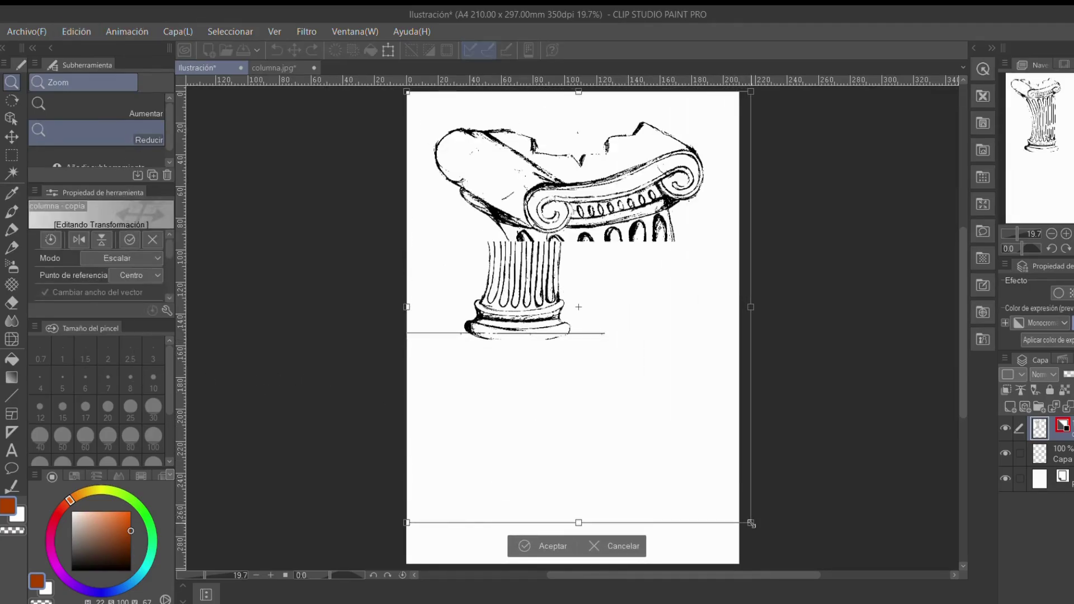
Step: Move the enlarged column down to the page's lower edge, stretch it slightly from its upper-left corner, and apply the transformation
scroll(755, 472, "down", 2)
left_click_drag(702, 462, 705, 492)
scroll(705, 494, "up", 1)
scroll(706, 494, "up", 1)
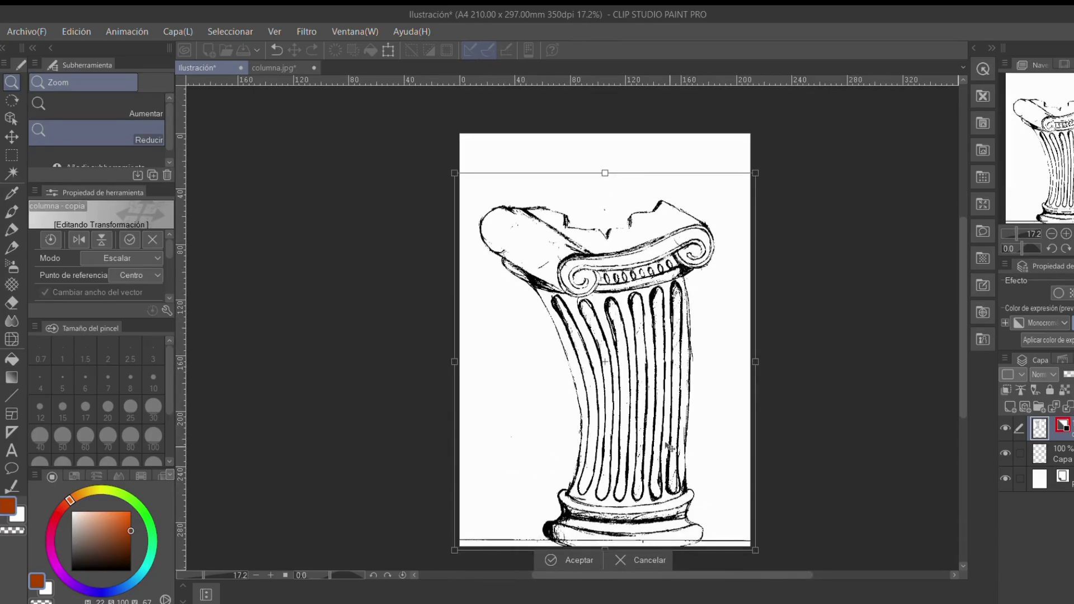
left_click_drag(670, 448, 669, 444)
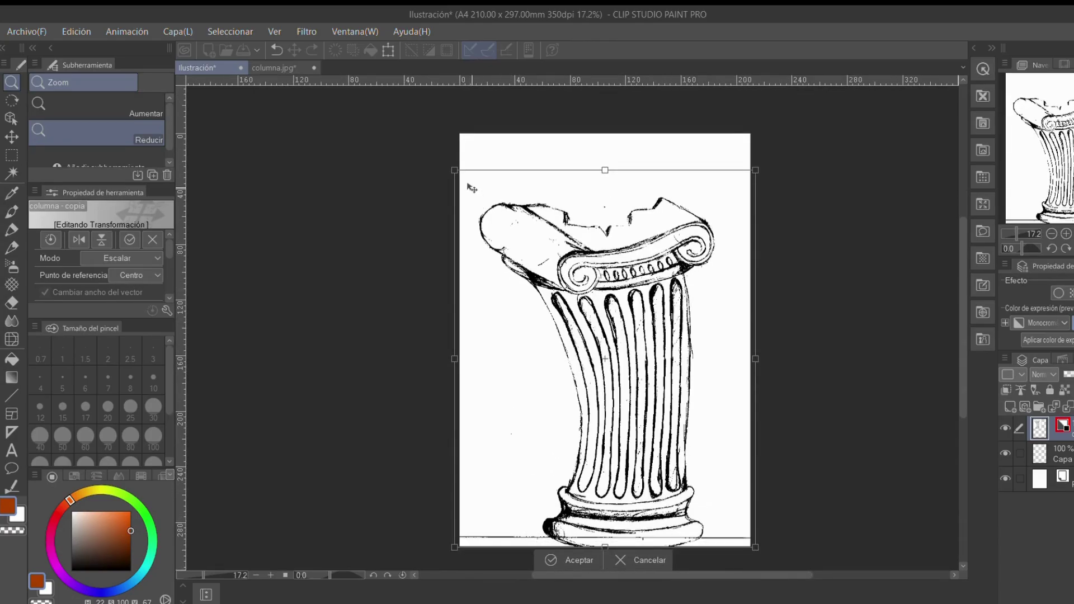
left_click_drag(454, 169, 445, 166)
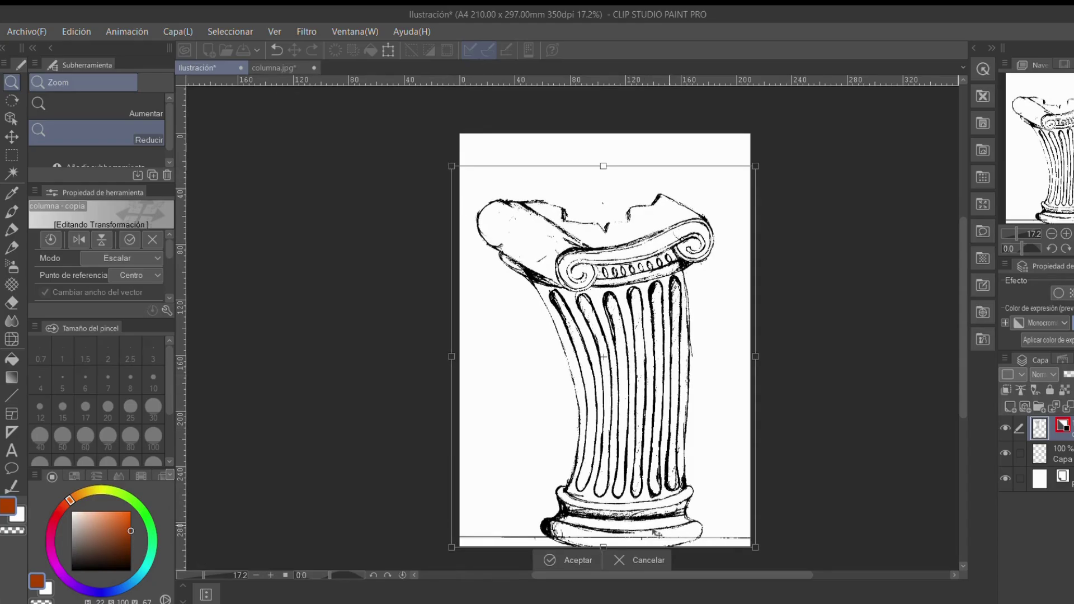
left_click_drag(670, 519, 673, 519)
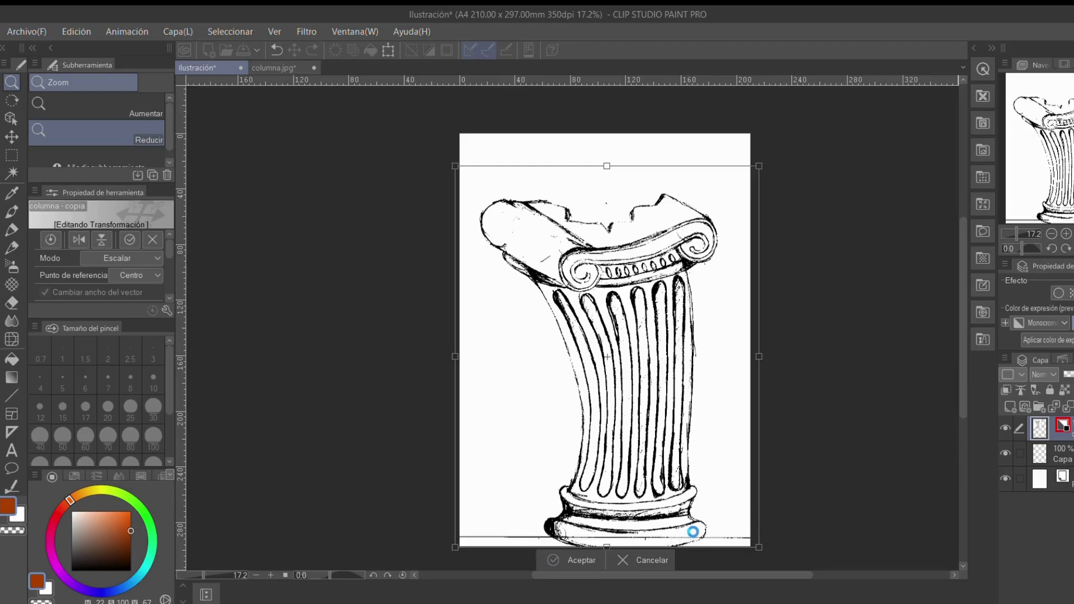
key("Return")
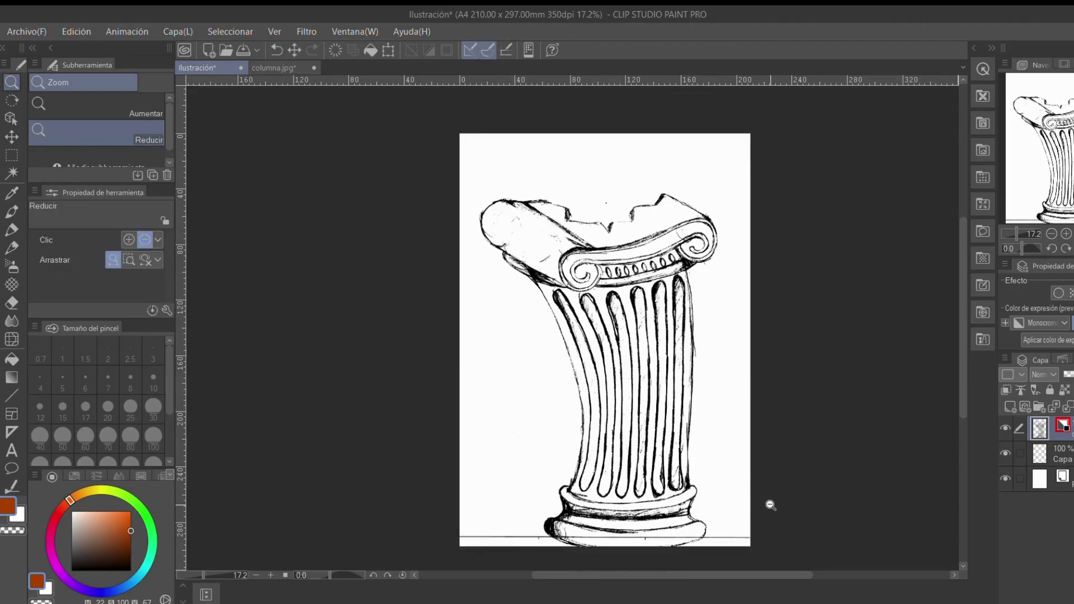
Step: Erase the ground line to the right of the column base using the Más fuerte eraser at size 70
scroll(725, 535, "up", 1)
scroll(816, 520, "up", 1)
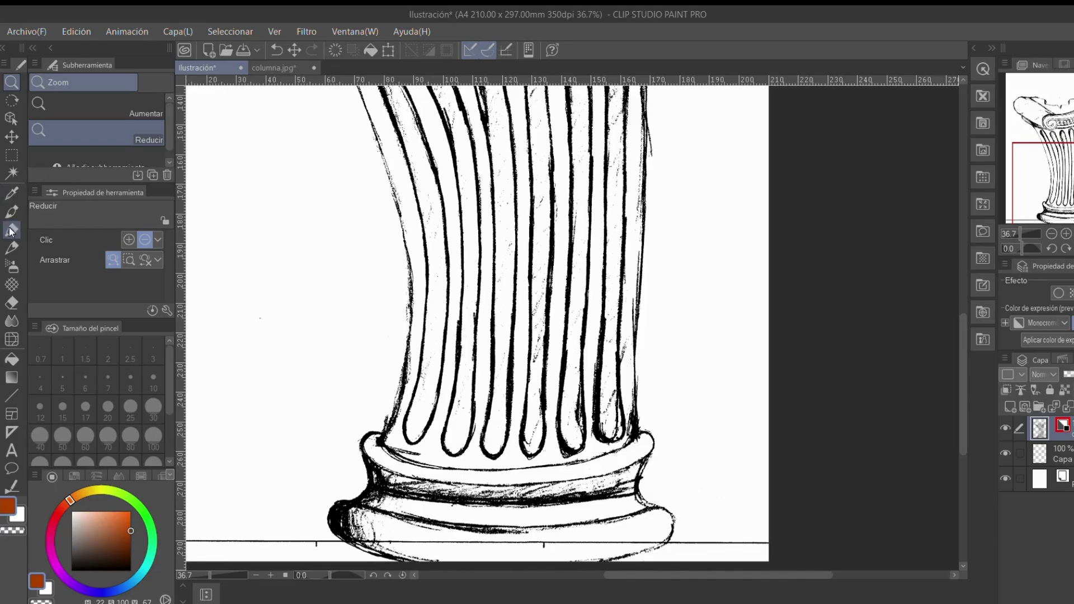
left_click(10, 305)
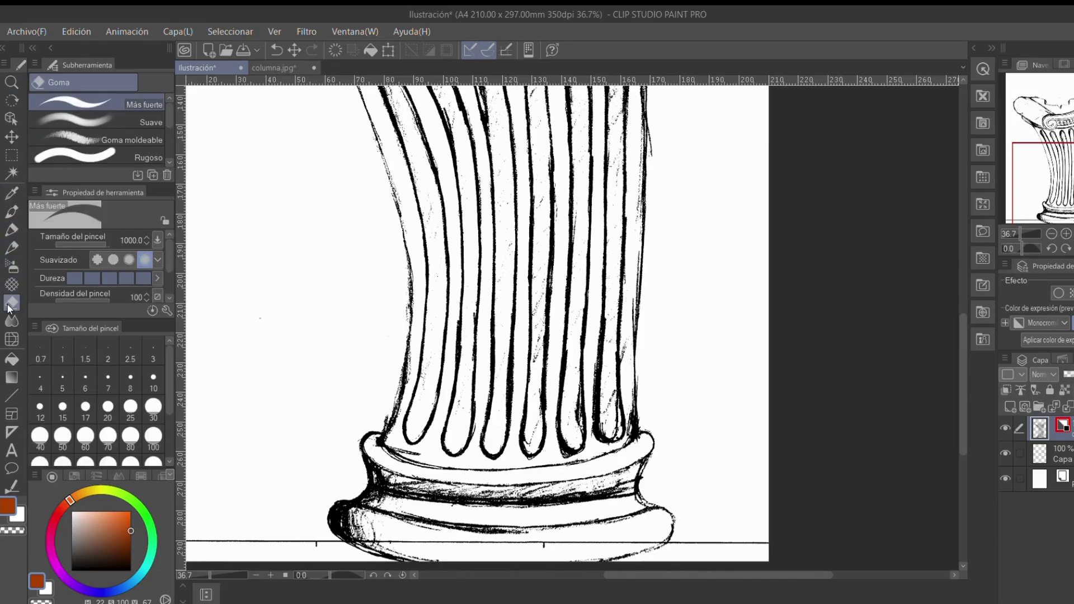
scroll(958, 405, "down", 3)
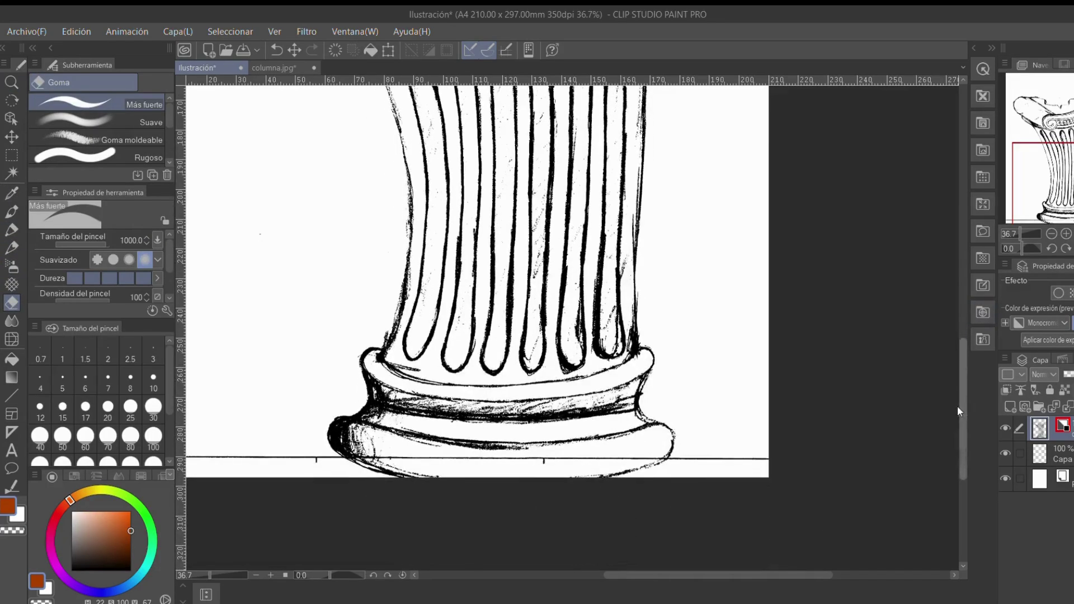
scroll(782, 480, "up", 1)
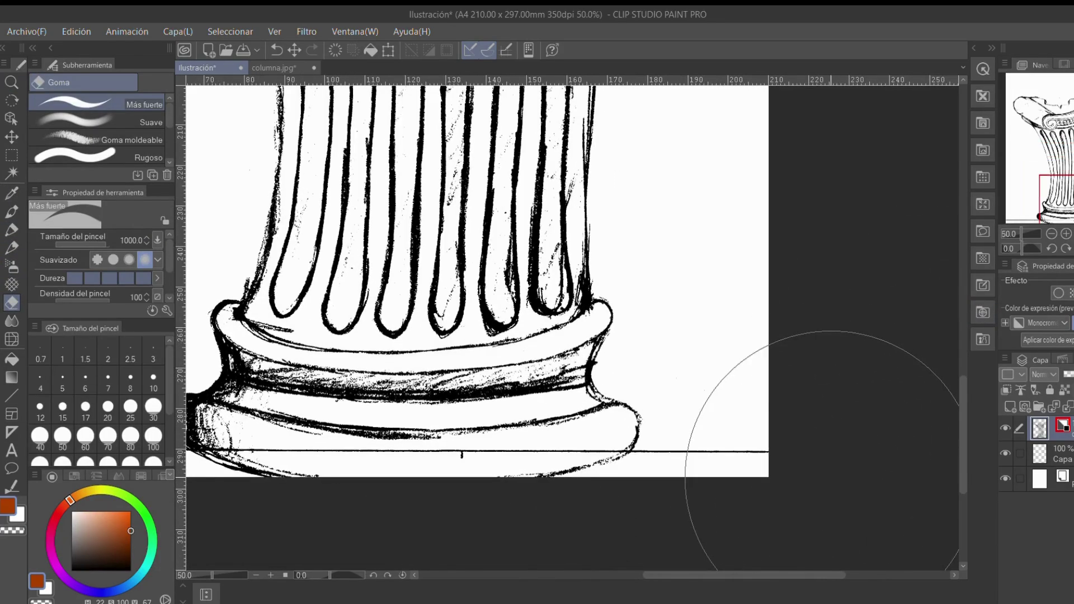
left_click(153, 411)
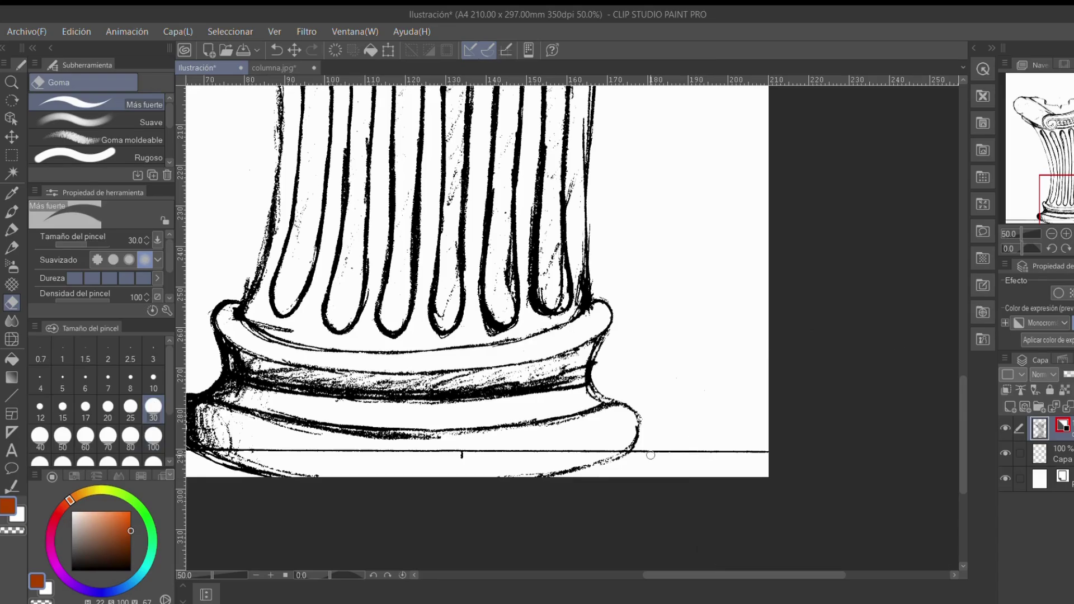
left_click(101, 439)
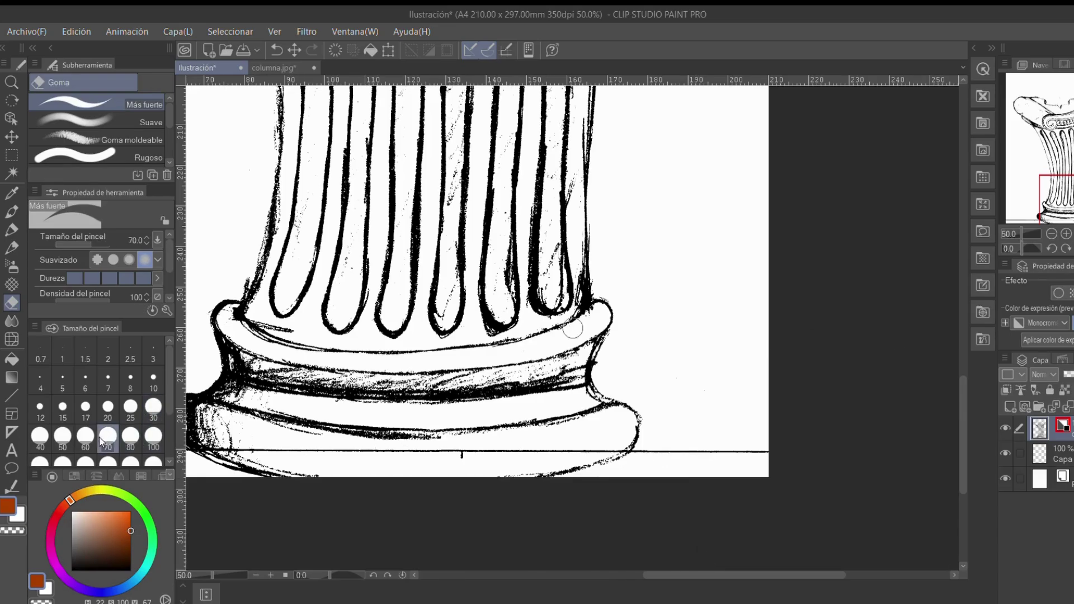
left_click(644, 451)
left_click_drag(645, 453, 792, 452)
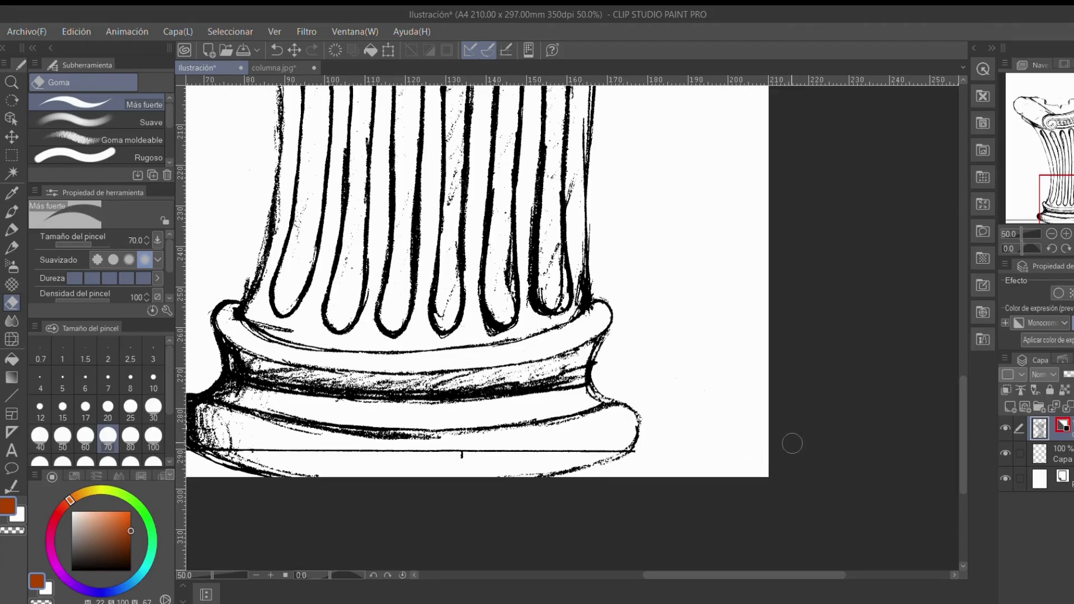
Step: Erase the ground line and the pencil shading inside the lowest ring of the column base
mouse_move(468, 451)
left_mouse_down()
mouse_move(449, 456)
mouse_move(611, 445)
mouse_move(619, 427)
mouse_move(644, 454)
left_mouse_up()
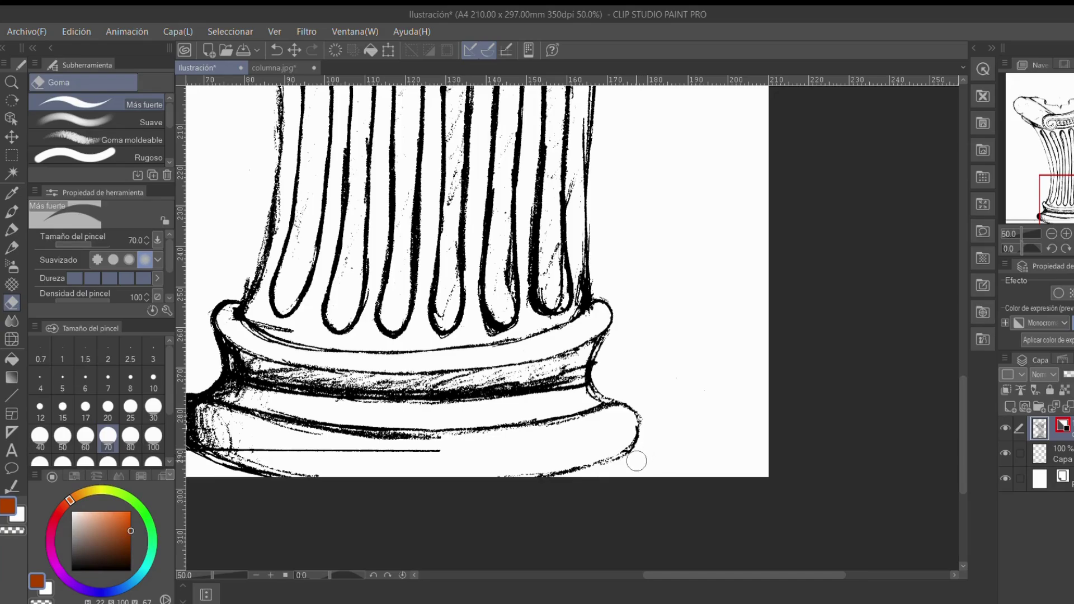
left_click_drag(689, 570, 642, 573)
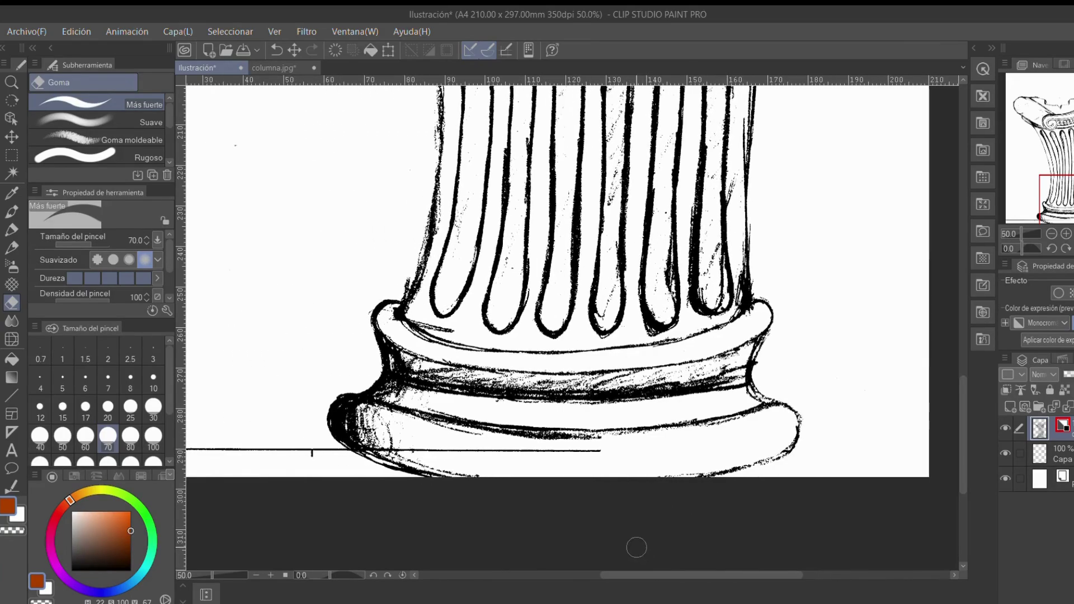
mouse_move(440, 450)
left_mouse_down()
mouse_move(402, 444)
mouse_move(609, 453)
left_mouse_up()
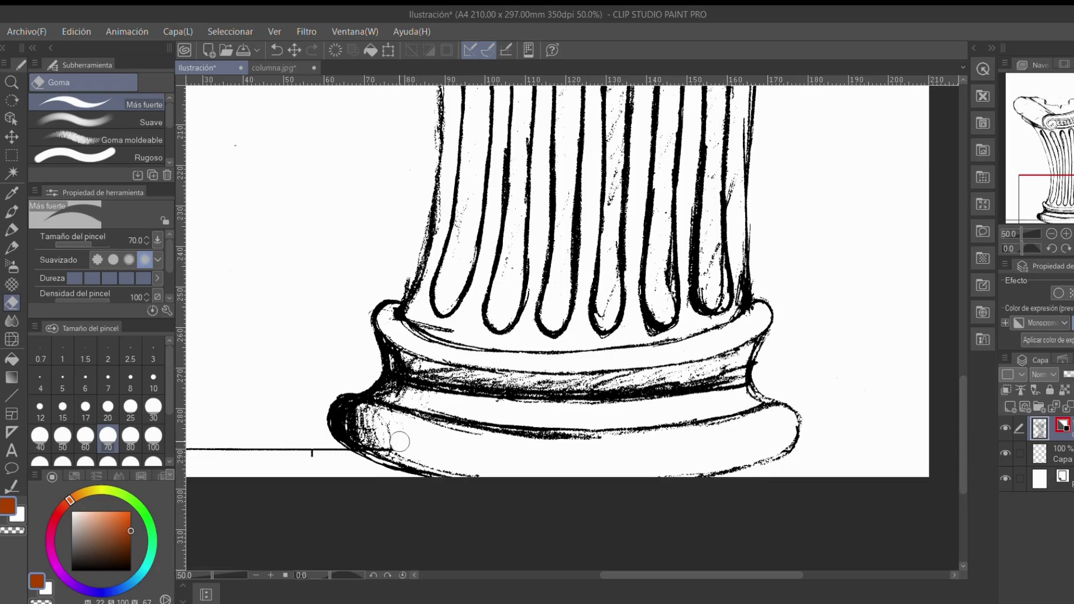
mouse_move(392, 442)
left_mouse_down()
mouse_move(348, 429)
mouse_move(359, 416)
mouse_move(345, 417)
mouse_move(400, 426)
mouse_move(370, 422)
mouse_move(408, 439)
mouse_move(376, 446)
mouse_move(515, 475)
mouse_move(373, 445)
mouse_move(496, 480)
mouse_move(694, 452)
mouse_move(721, 430)
left_mouse_up()
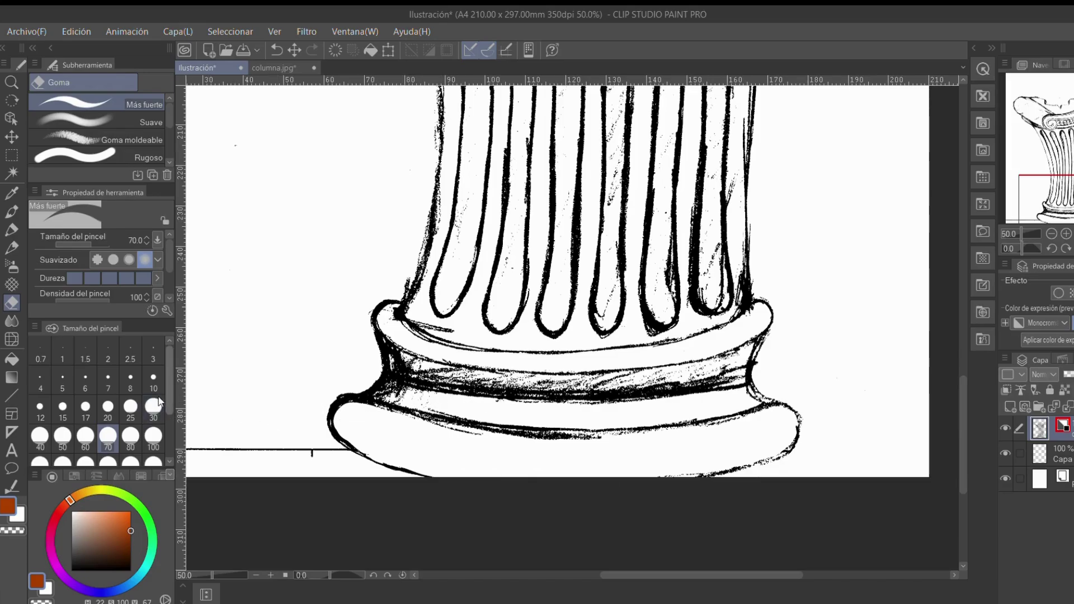
Step: Reduce the eraser size to 30 and erase the ground line to the left of the column base
left_click(160, 399)
scroll(586, 572, "left", 6)
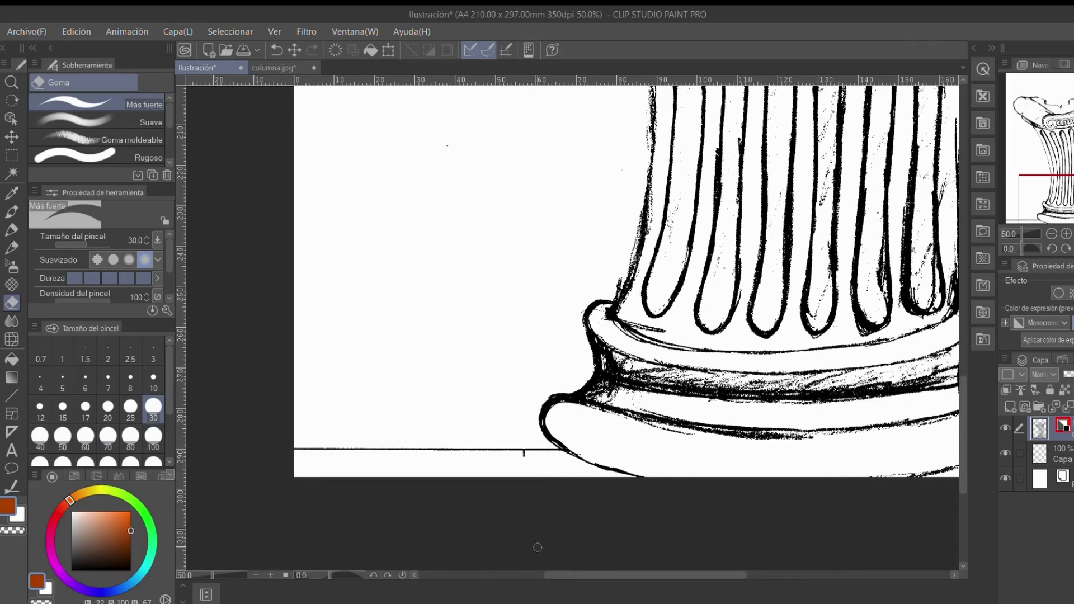
left_click_drag(294, 451, 559, 445)
Step: Erase the shading in the recessed band of the base and at the left end of the band beneath it
mouse_move(604, 359)
left_mouse_down()
mouse_move(605, 374)
mouse_move(606, 353)
mouse_move(624, 368)
mouse_move(609, 369)
mouse_move(652, 375)
mouse_move(641, 365)
mouse_move(631, 365)
mouse_move(724, 386)
mouse_move(668, 381)
mouse_move(883, 378)
mouse_move(744, 379)
left_mouse_up()
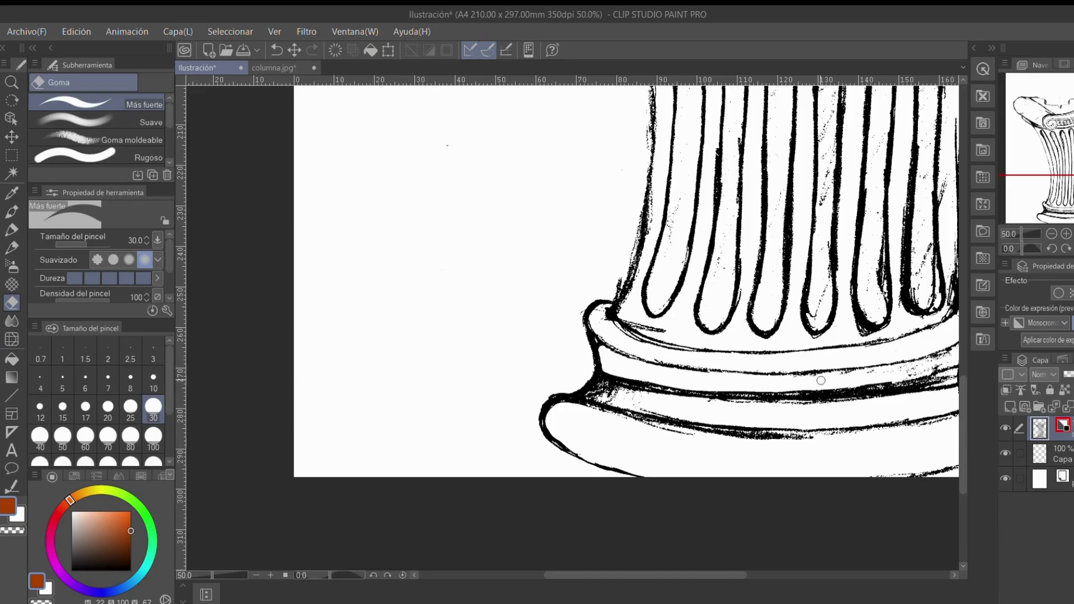
left_click_drag(650, 575, 707, 535)
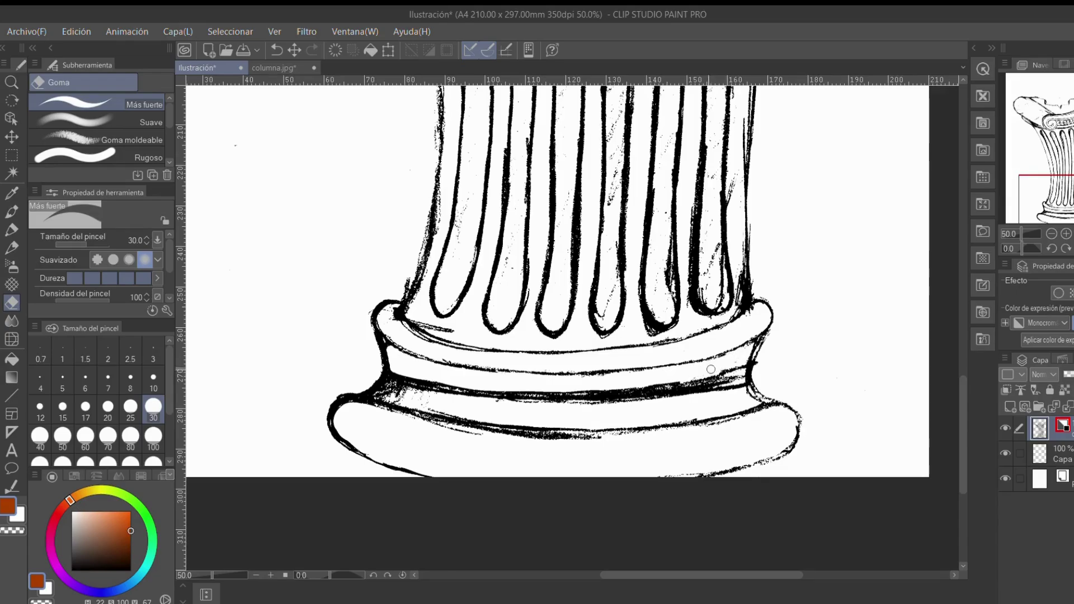
left_click_drag(392, 394, 437, 398)
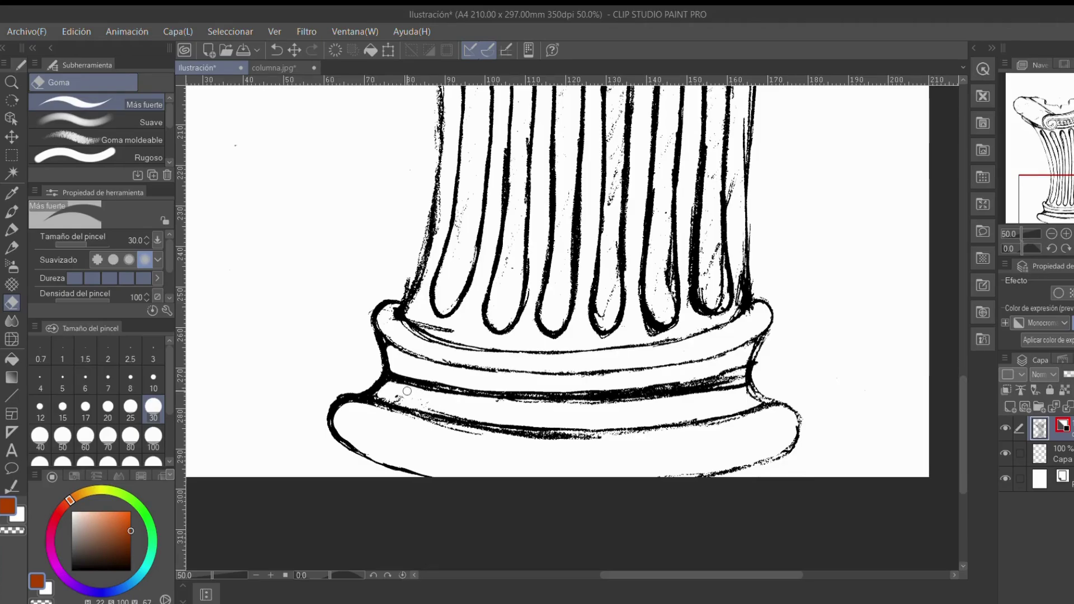
left_click_drag(378, 396, 470, 406)
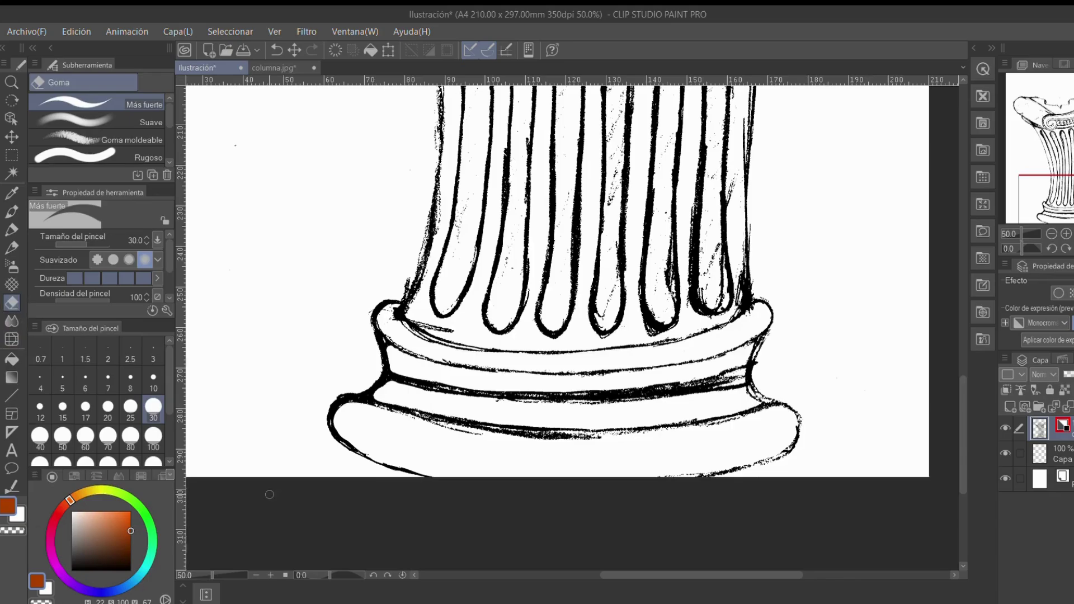
Step: Erase the stray strokes on the base's upper ring and beside the foot of the rightmost flute
left_click_drag(391, 322, 411, 325)
mouse_move(455, 331)
left_mouse_down()
mouse_move(420, 323)
mouse_move(437, 331)
left_mouse_up()
mouse_move(738, 265)
left_mouse_down()
mouse_move(734, 306)
mouse_move(732, 296)
left_mouse_up()
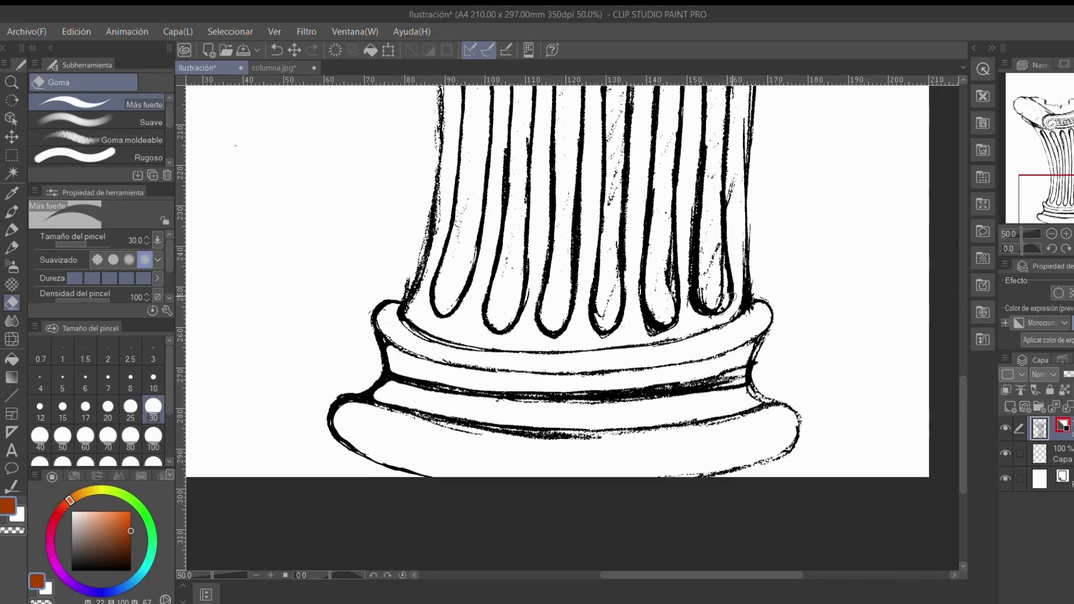
Step: Erase the construction circles and sketch marks inside the capital's left roll with the eraser at size 100
left_click_drag(957, 404, 938, 235)
left_click_drag(674, 575, 648, 576)
left_click(108, 433)
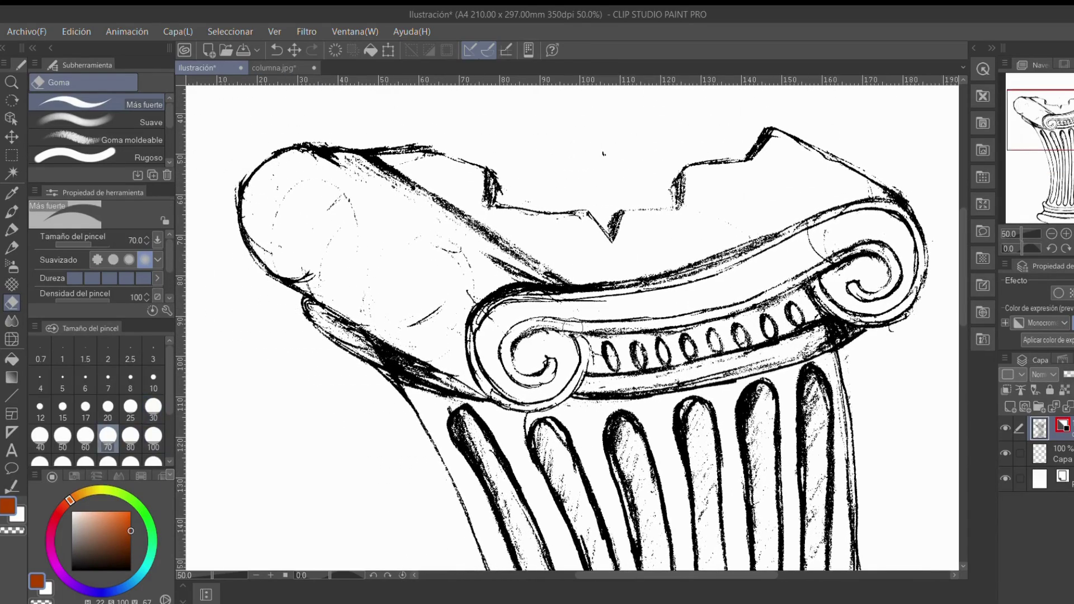
left_click(153, 439)
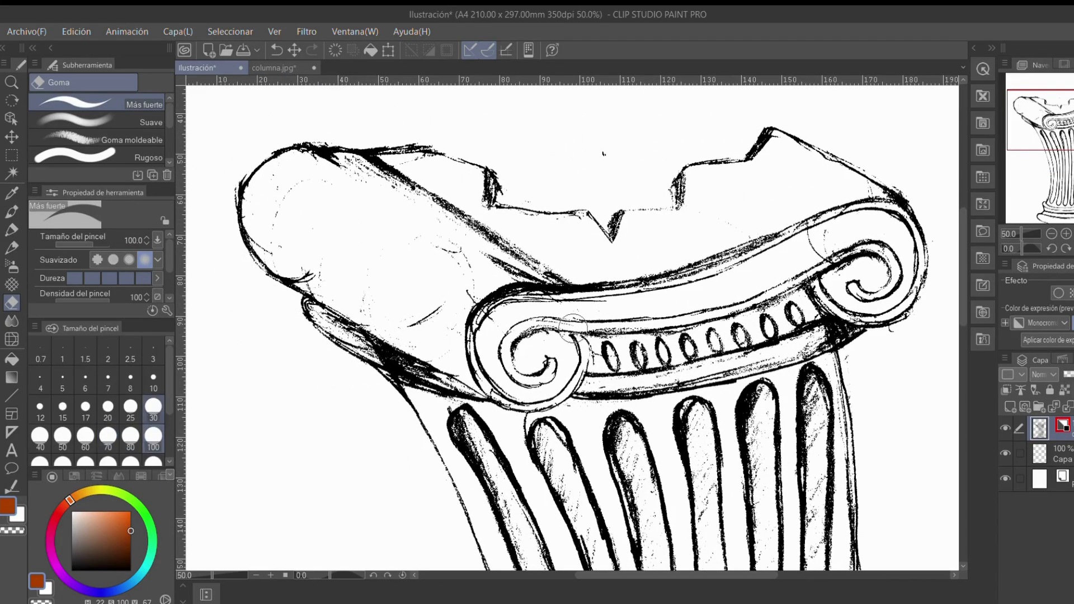
mouse_move(283, 201)
left_mouse_down()
mouse_move(311, 168)
mouse_move(332, 163)
mouse_move(322, 168)
mouse_move(358, 172)
mouse_move(441, 229)
mouse_move(462, 274)
mouse_move(436, 249)
mouse_move(371, 264)
mouse_move(371, 294)
mouse_move(388, 317)
mouse_move(378, 317)
mouse_move(283, 258)
mouse_move(258, 213)
mouse_move(296, 255)
mouse_move(280, 251)
mouse_move(309, 228)
mouse_move(379, 271)
mouse_move(403, 324)
mouse_move(376, 314)
mouse_move(424, 341)
mouse_move(402, 330)
left_mouse_up()
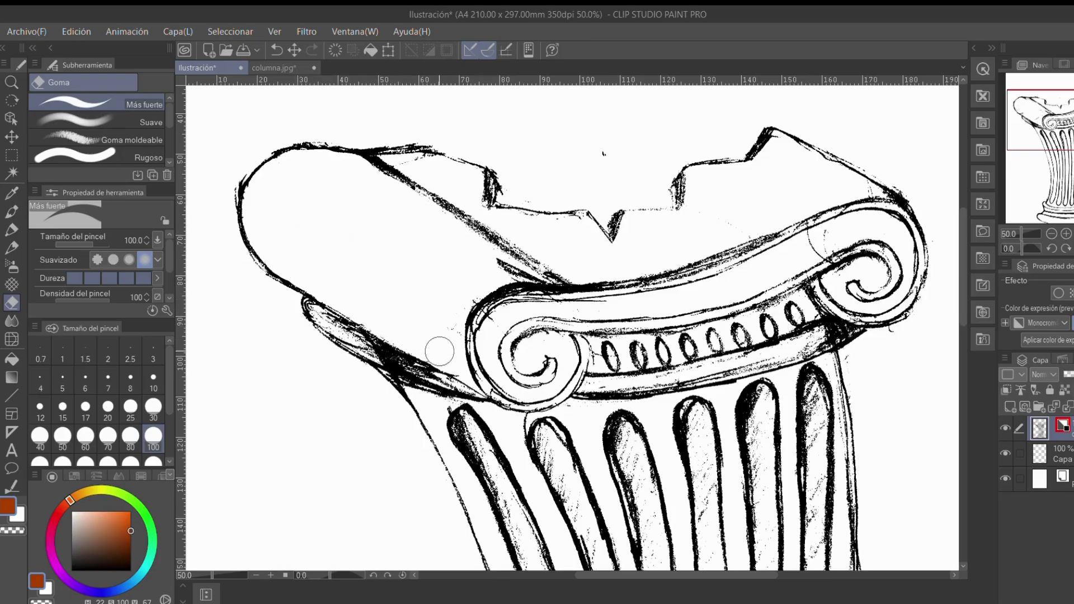
Step: Reduce the eraser size to 30 and clean the marks beside the left volute and the roll's diagonal edge
key("bracketleft")
key("bracketleft")
key("bracketleft")
key("bracketleft")
key("bracketleft")
key("bracketleft")
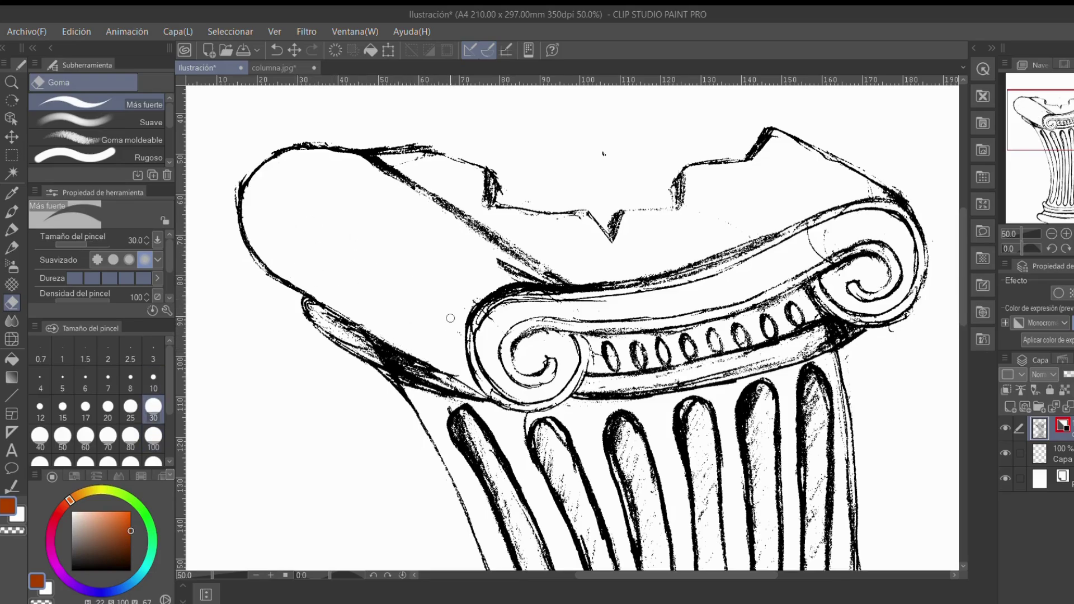
mouse_move(459, 344)
left_mouse_down()
mouse_move(469, 299)
mouse_move(505, 280)
mouse_move(478, 291)
mouse_move(541, 280)
mouse_move(489, 257)
left_mouse_up()
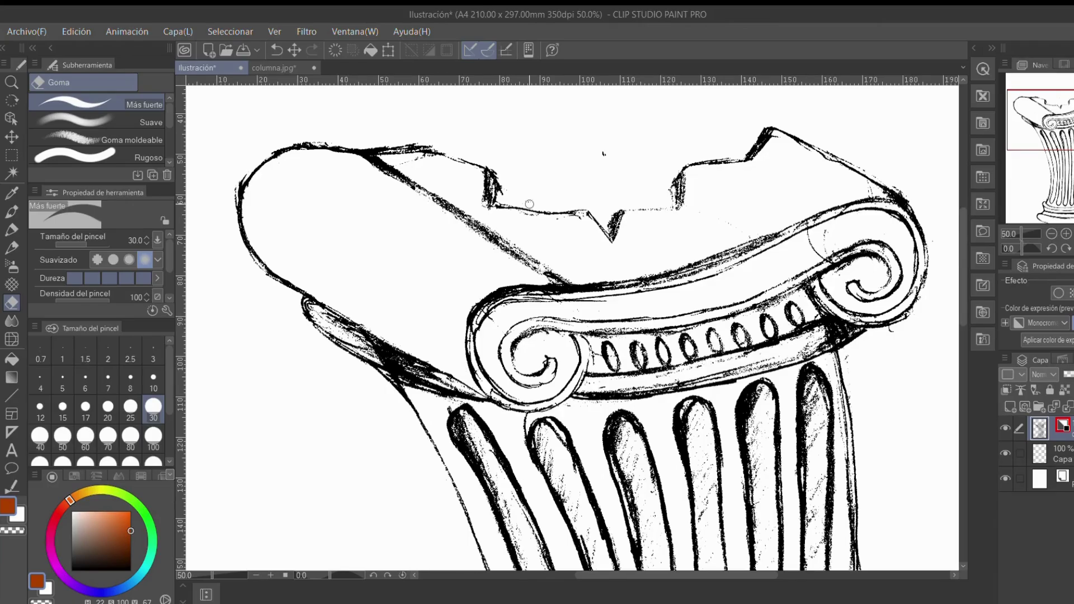
Step: Erase the stray sketch marks around the capital's broken rim and right volute with the eraser at size 30
left_click(131, 436)
key("bracketleft")
key("bracketleft")
key("bracketleft")
key("bracketleft")
key("bracketleft")
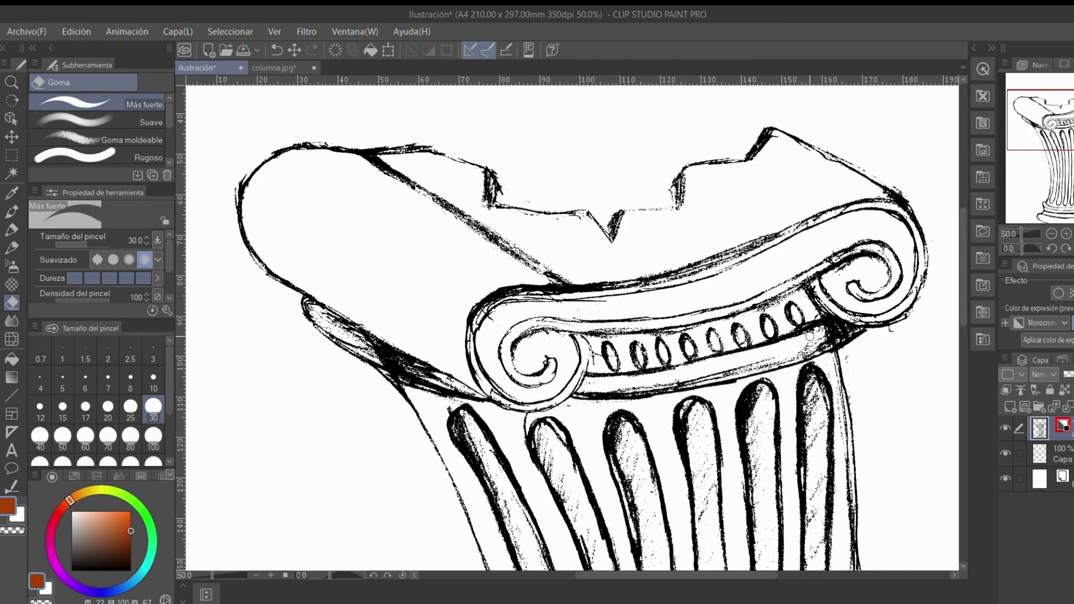
Step: Erase the shading in the band below the capital's row of ovals and reduce the eraser size to 10
mouse_move(809, 336)
left_mouse_down()
mouse_move(675, 380)
mouse_move(610, 387)
mouse_move(774, 359)
mouse_move(756, 367)
mouse_move(848, 333)
mouse_move(828, 324)
mouse_move(799, 338)
mouse_move(822, 336)
left_mouse_up()
left_click(160, 375)
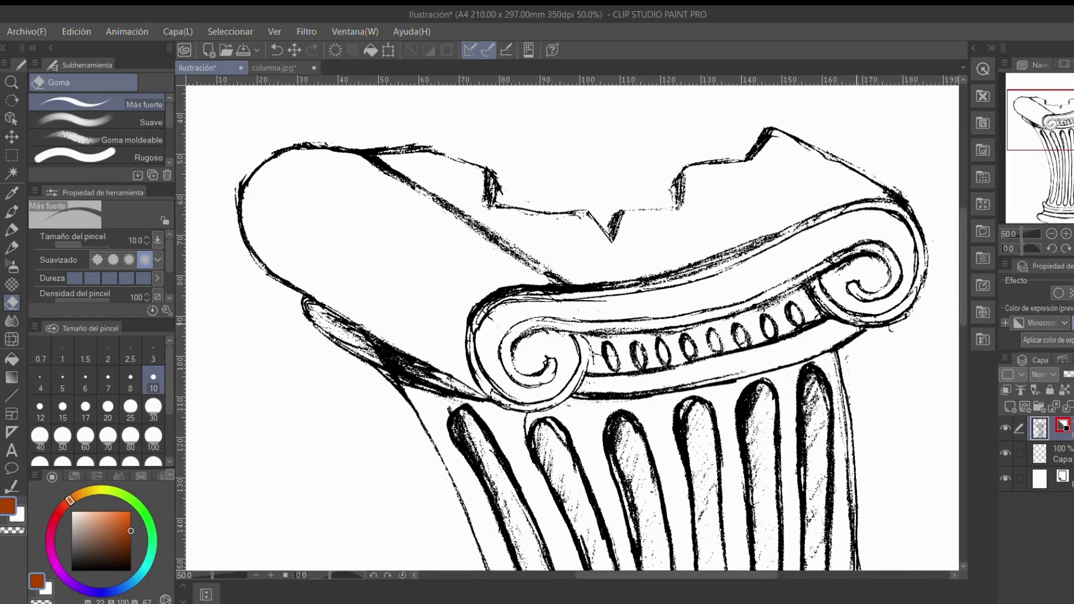
Step: Set the eraser size to 30 and clean the stray speck in the blank area left of the column's shaft
scroll(624, 303, "down", 3)
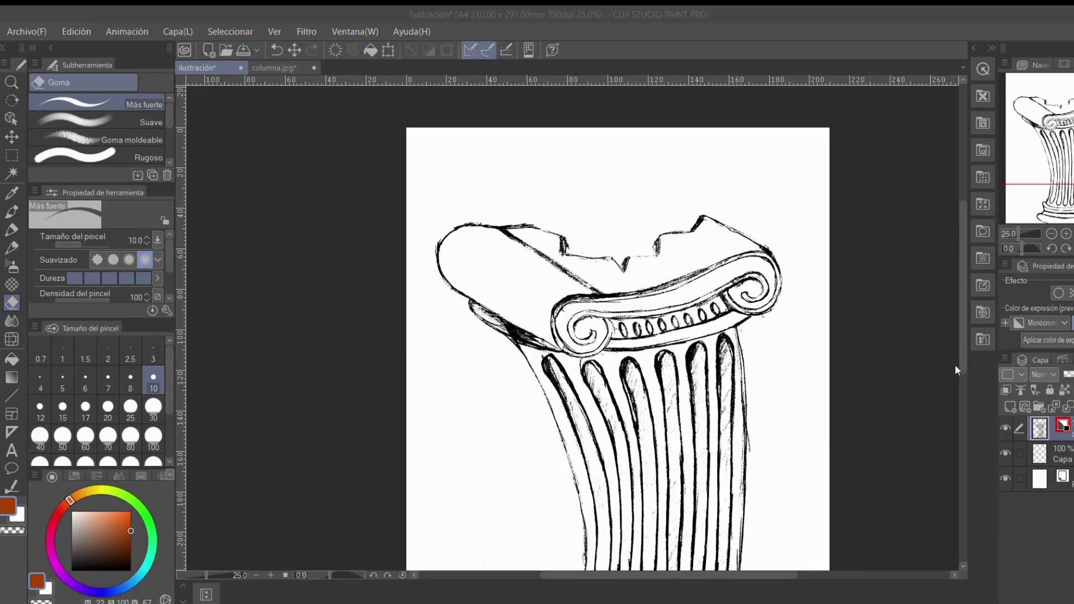
scroll(954, 364, "down", 1)
left_click(70, 400)
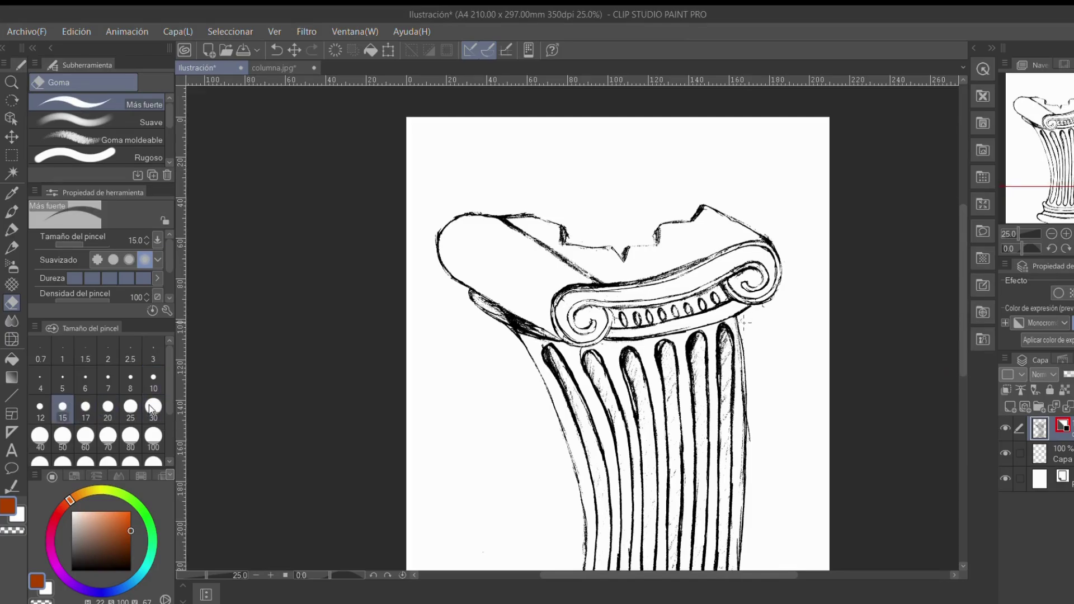
left_click(151, 408)
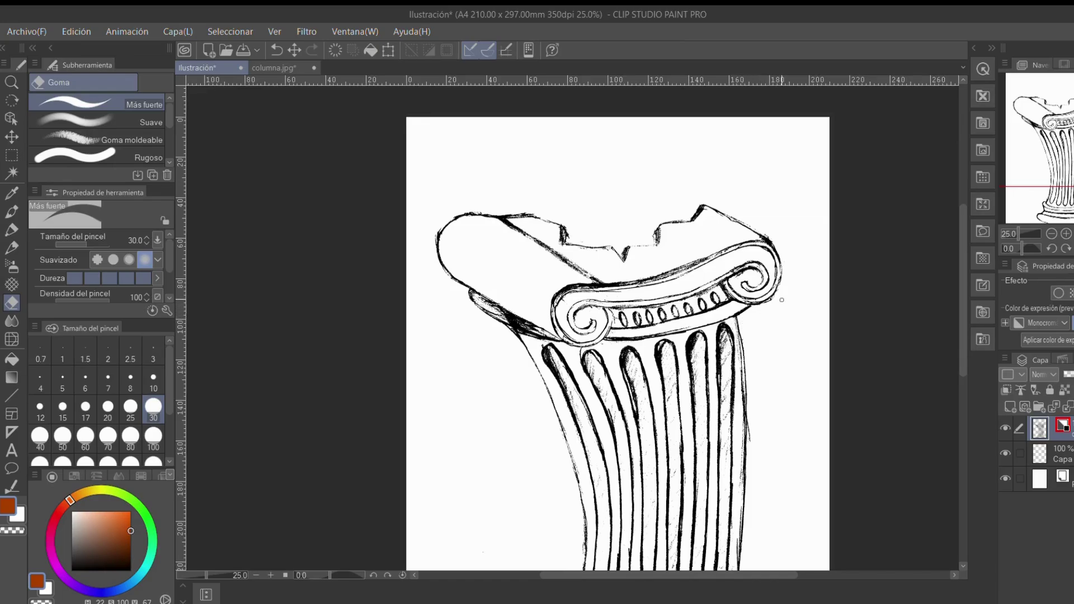
scroll(954, 316, "down", 5)
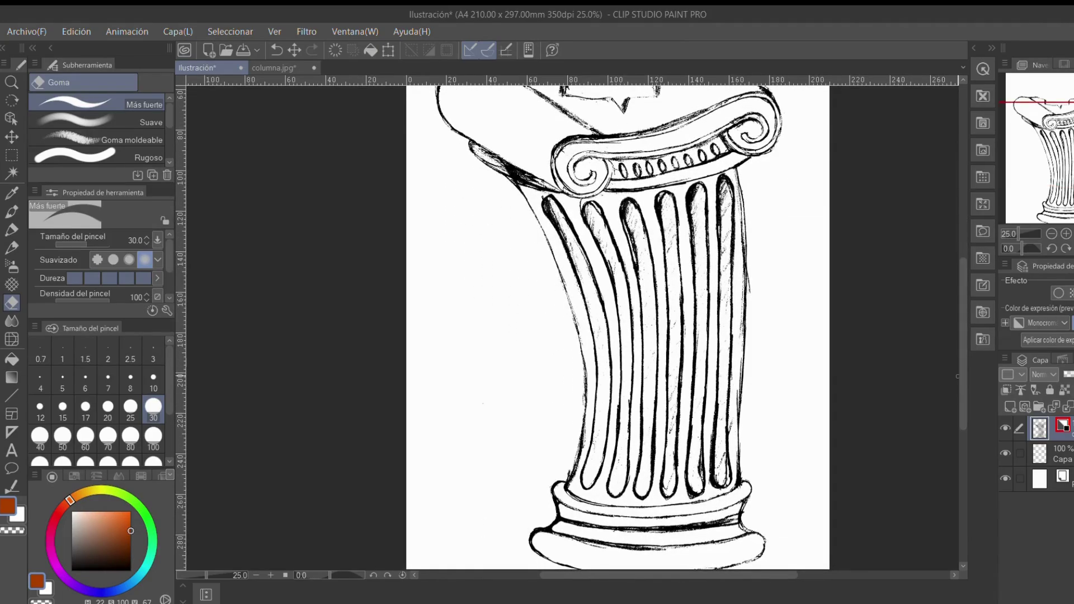
scroll(590, 469, "up", 3)
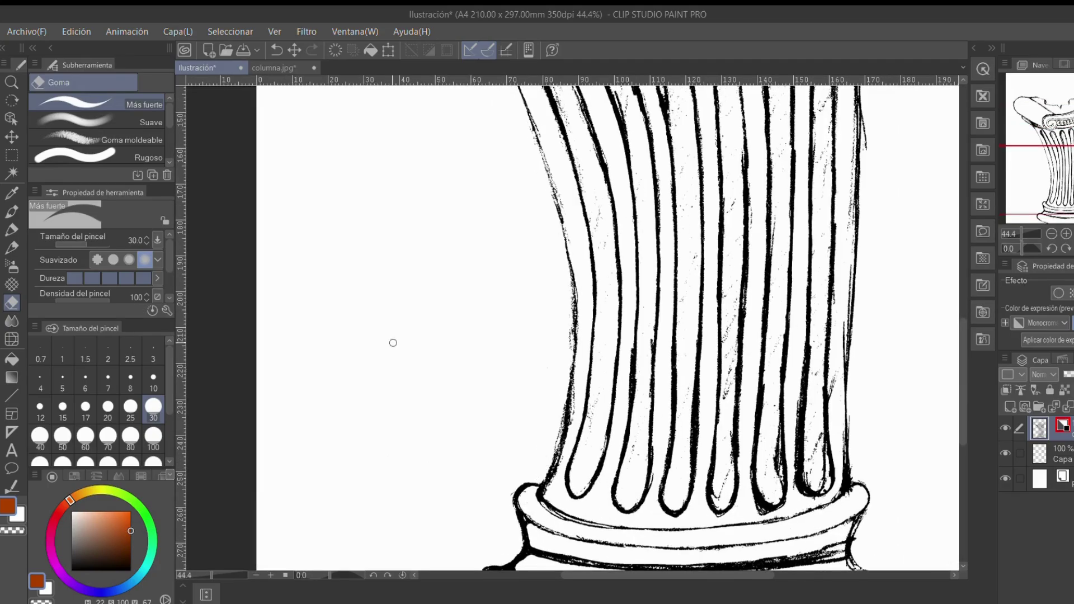
Step: Add a new raster layer between the paper and the column line art and rename it COLOR
scroll(397, 348, "down", 3)
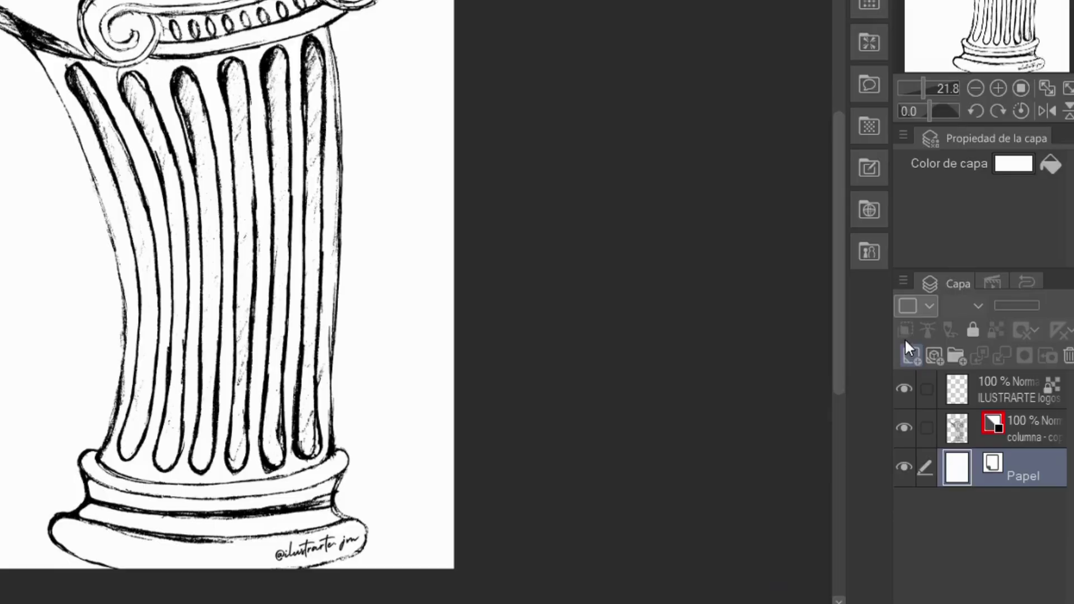
left_click(1046, 454)
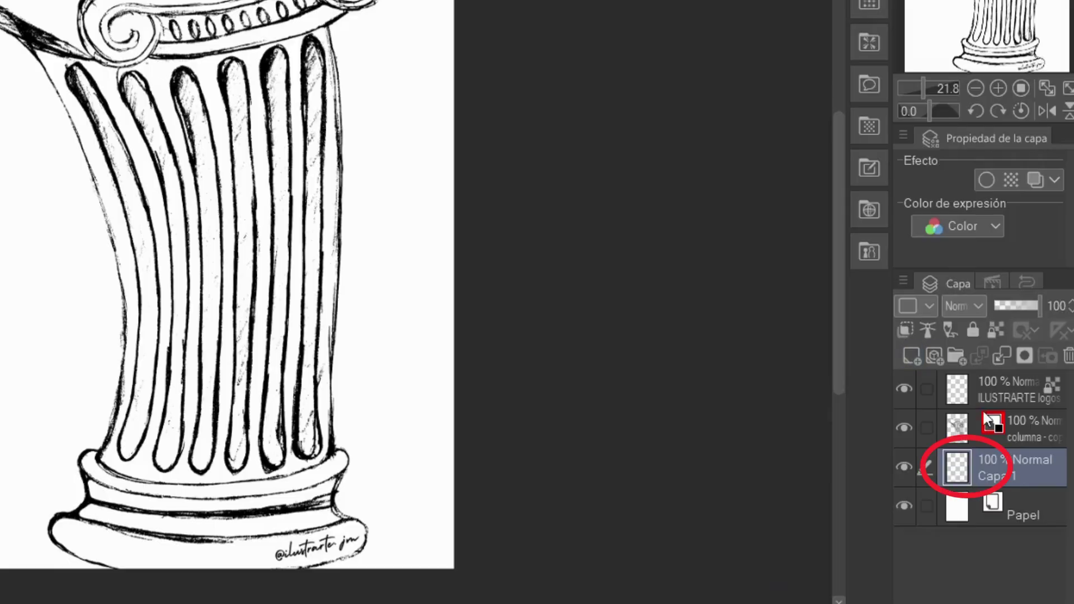
double_click(989, 474)
type("COLOR")
key("Return")
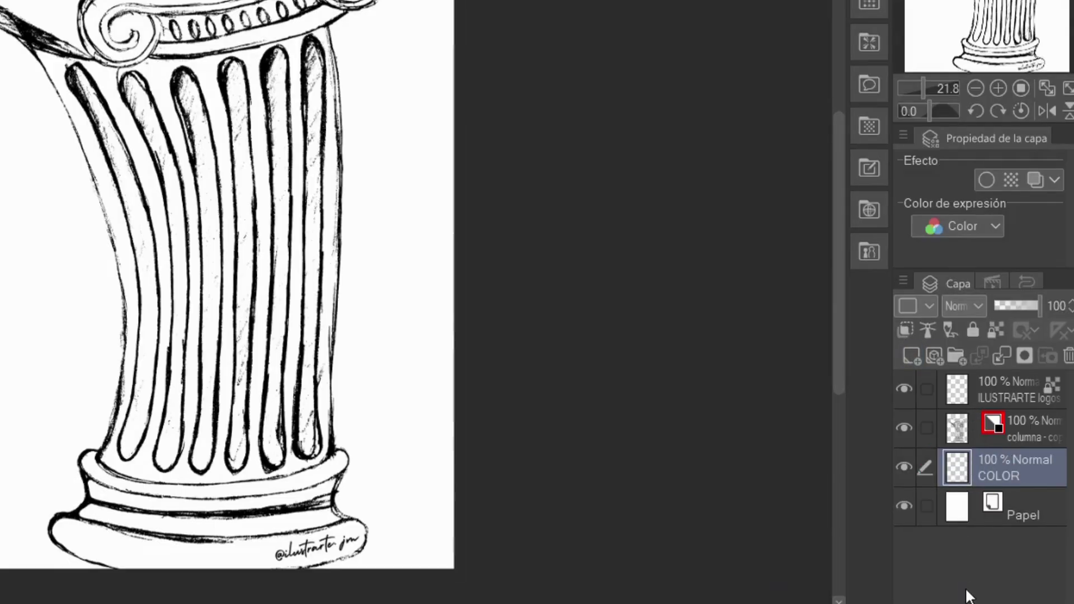